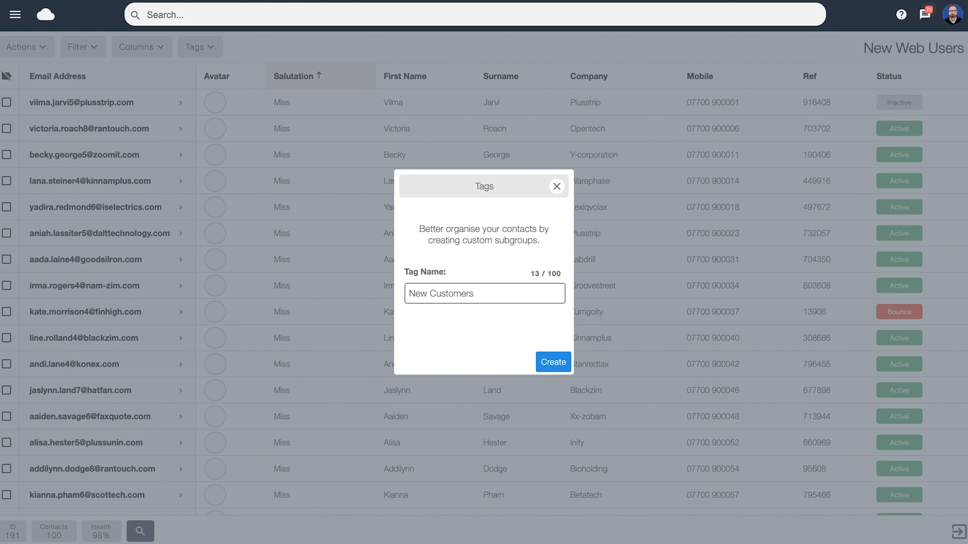
Step: Create the New Customers tag and dismiss the tagging tip
{"action": "left_click", "coordinate": [549, 364]}
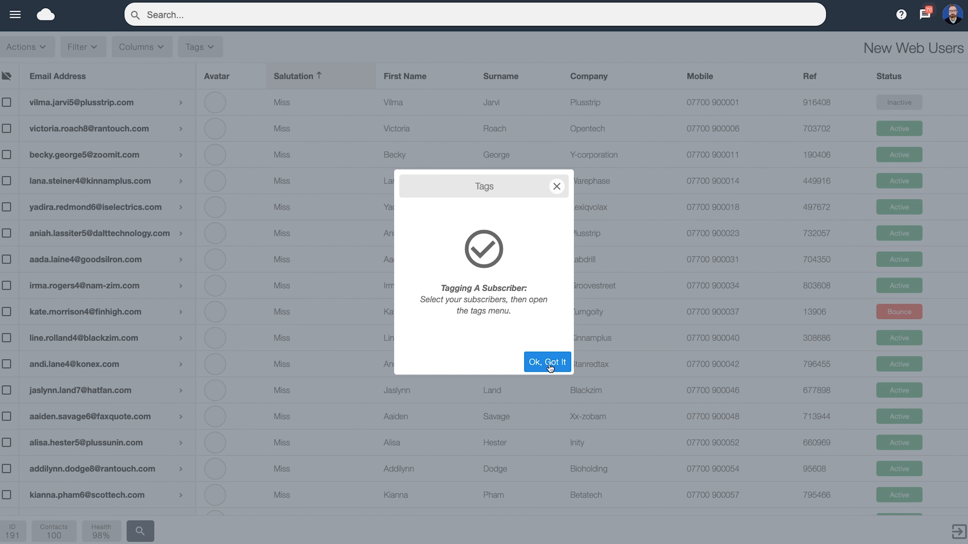
{"action": "left_click", "coordinate": [549, 365]}
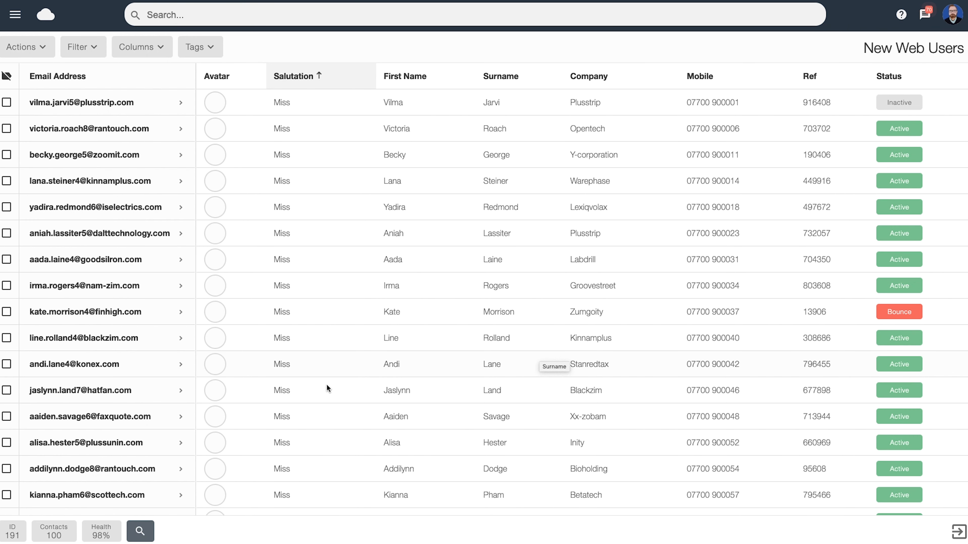
{"action": "left_click", "coordinate": [7, 180]}
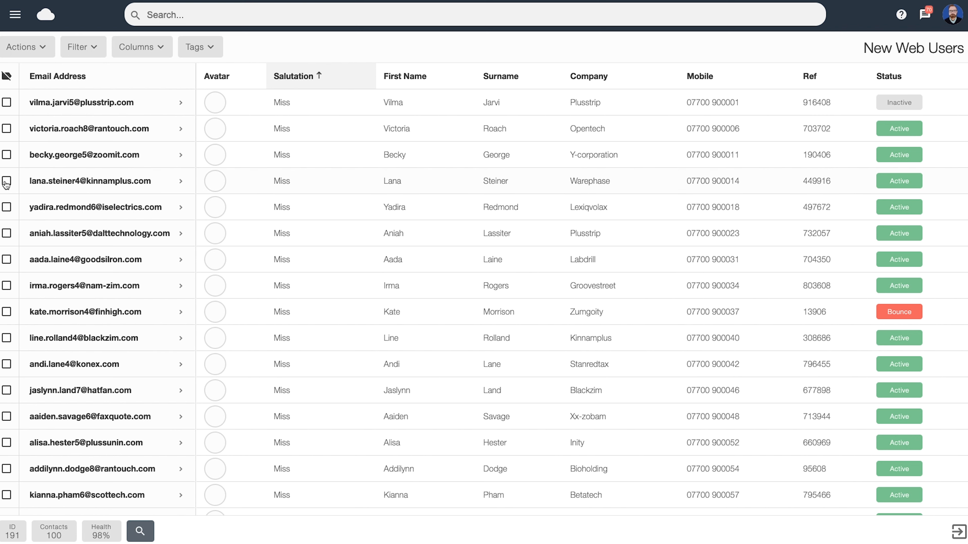
{"action": "left_click", "coordinate": [6, 208]}
{"action": "left_click", "coordinate": [6, 233]}
{"action": "left_click", "coordinate": [7, 259]}
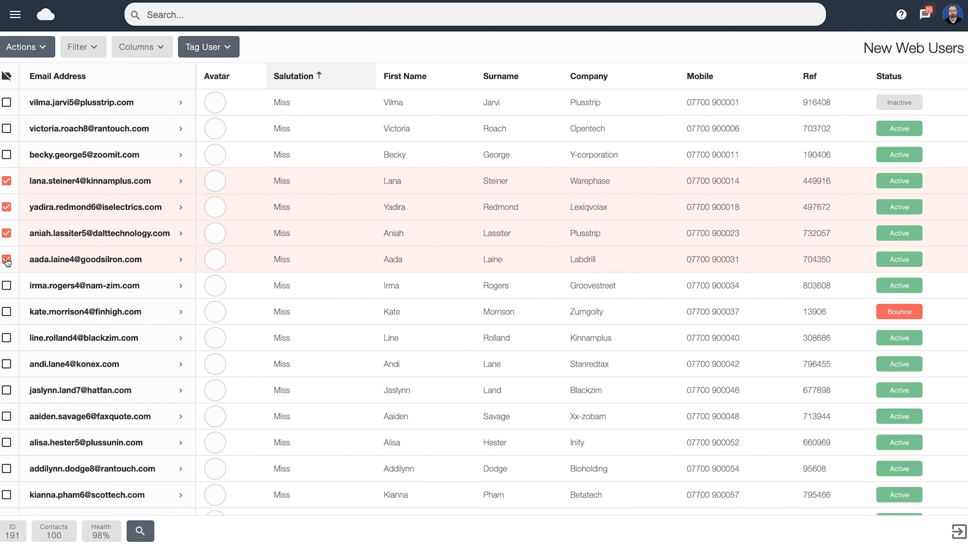
{"action": "left_click", "coordinate": [206, 50]}
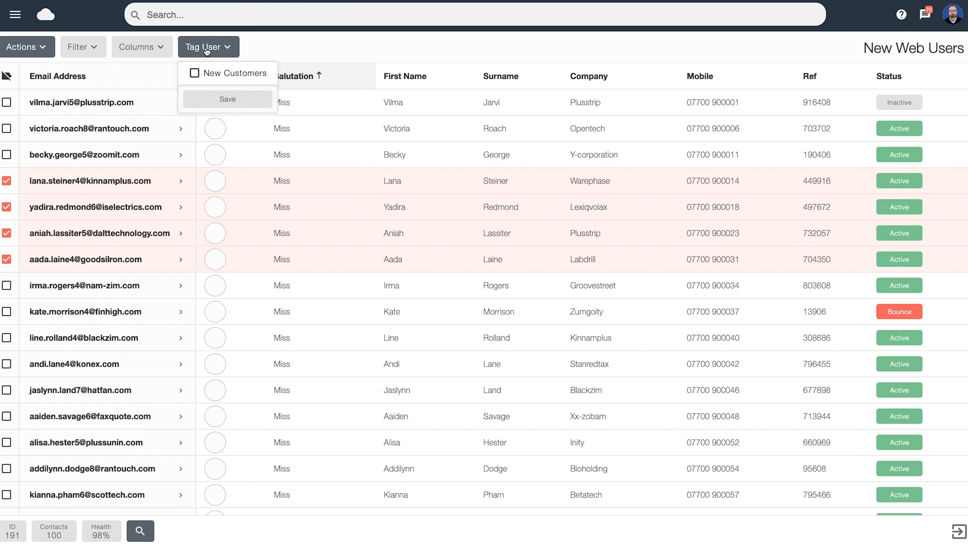
{"action": "left_click", "coordinate": [195, 75]}
{"action": "left_click", "coordinate": [227, 102]}
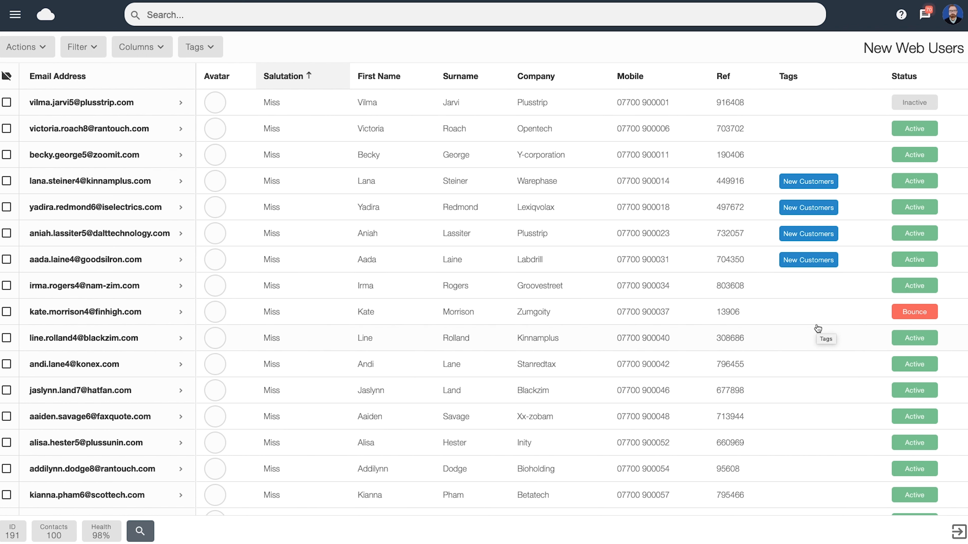
Step: Add a new tag named Loyalty Members and dismiss the tagging tip
{"action": "left_click", "coordinate": [205, 48]}
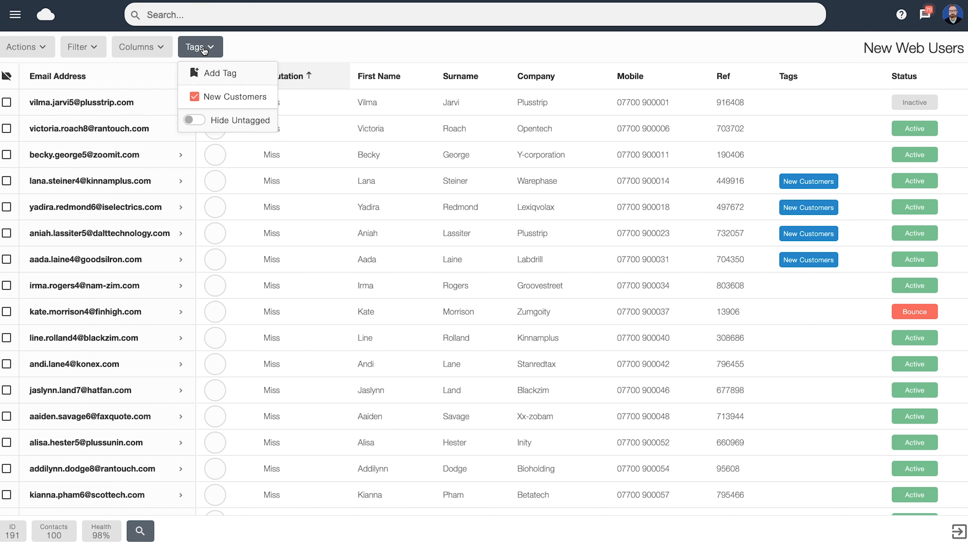
{"action": "left_click", "coordinate": [219, 74]}
{"action": "left_click", "coordinate": [430, 290]}
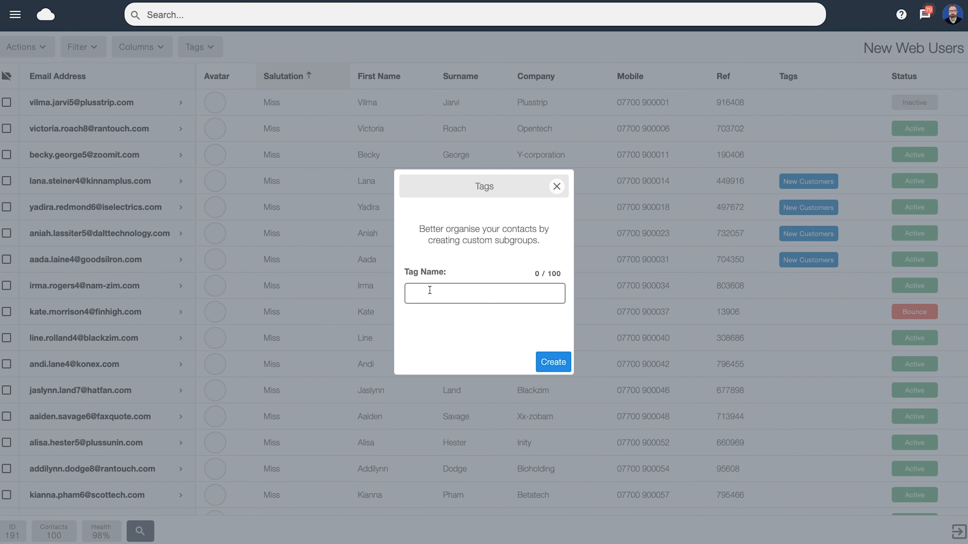
{"action": "type", "text": "Loyalty Members"}
{"action": "left_click", "coordinate": [551, 365]}
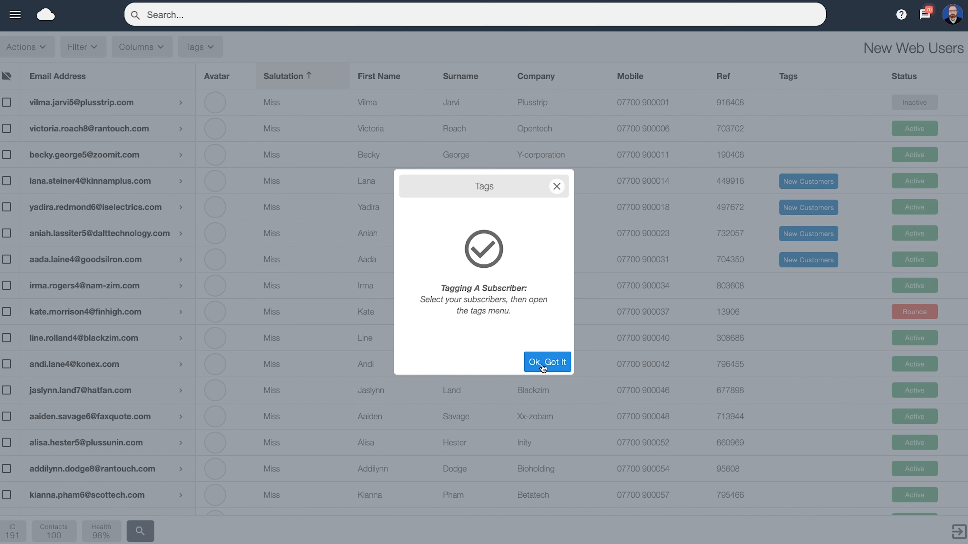
{"action": "left_click", "coordinate": [543, 367]}
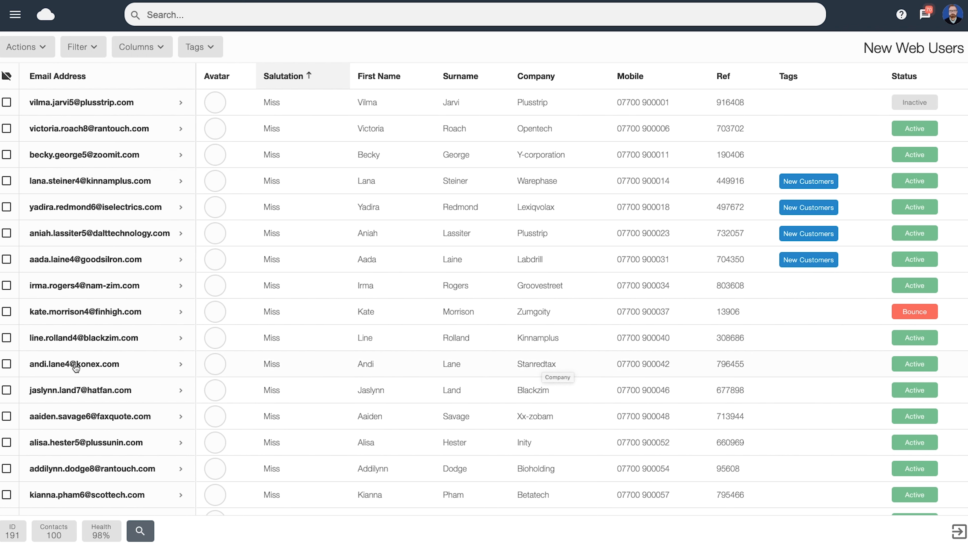
{"action": "left_click", "coordinate": [6, 364]}
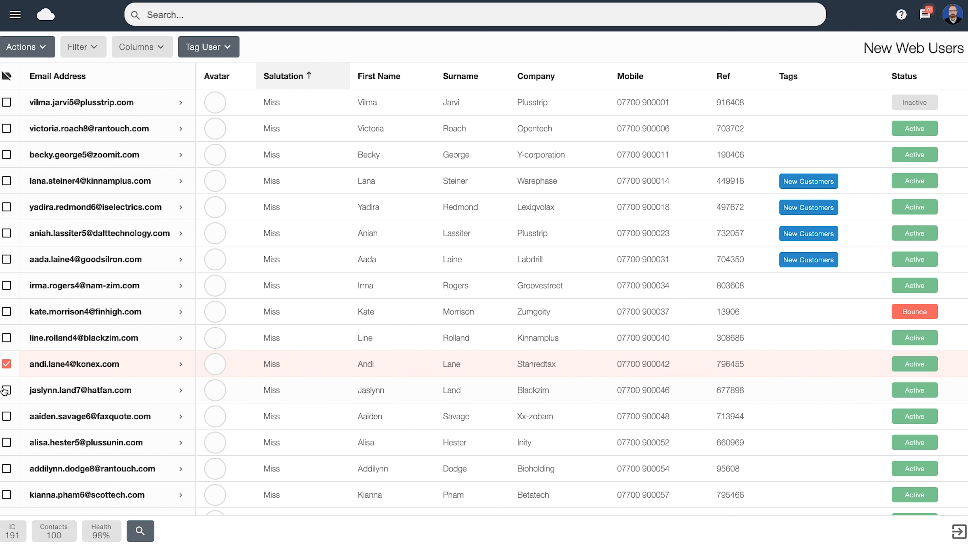
{"action": "left_click", "coordinate": [6, 390]}
{"action": "left_click", "coordinate": [7, 339]}
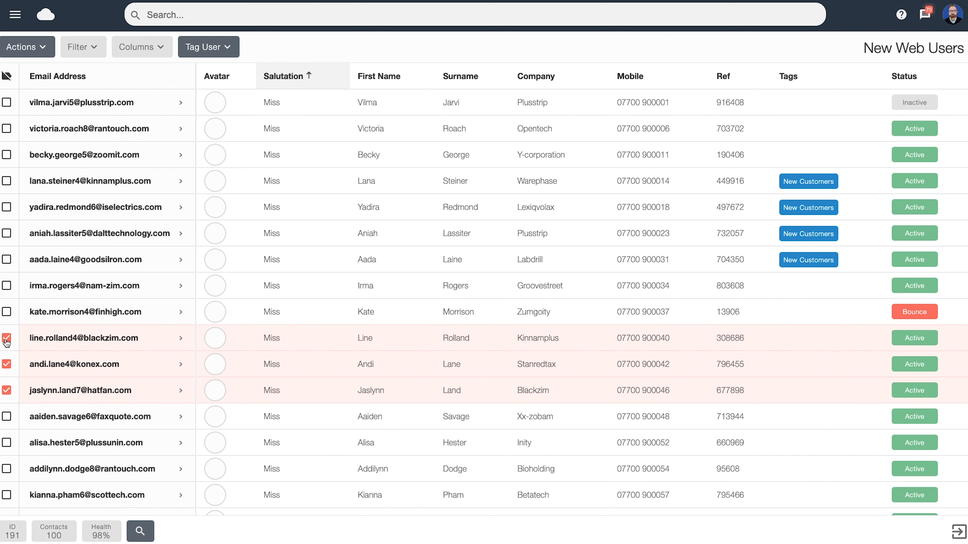
{"action": "left_click", "coordinate": [201, 48]}
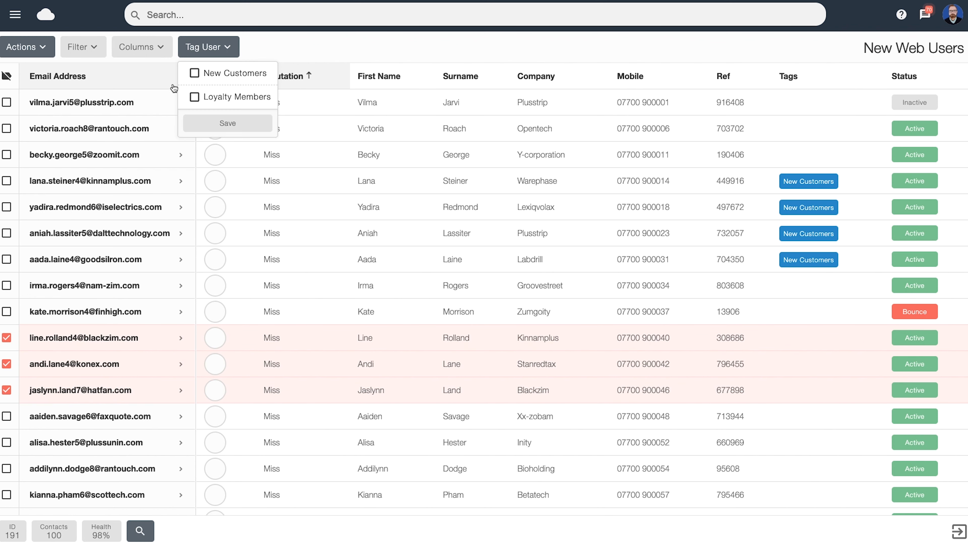
{"action": "left_click", "coordinate": [194, 97]}
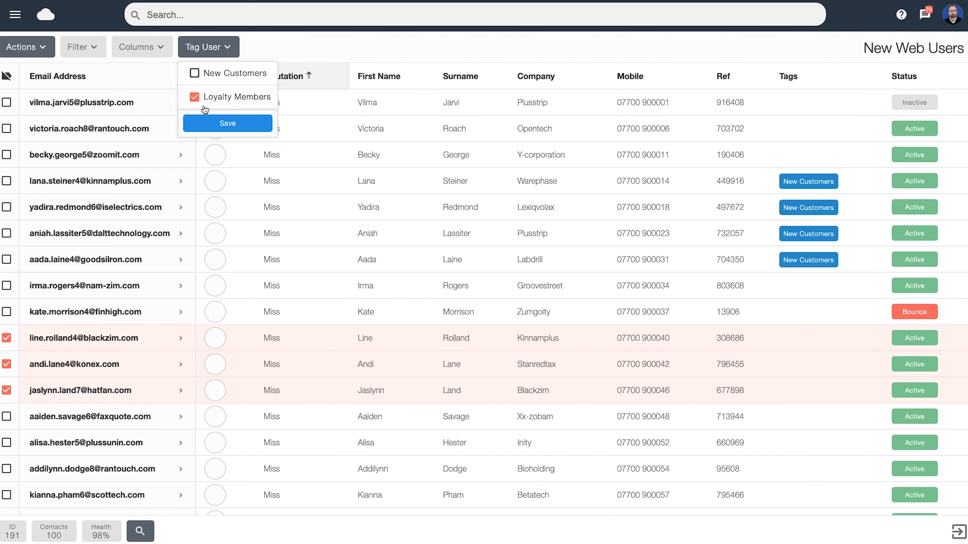
{"action": "left_click", "coordinate": [228, 123]}
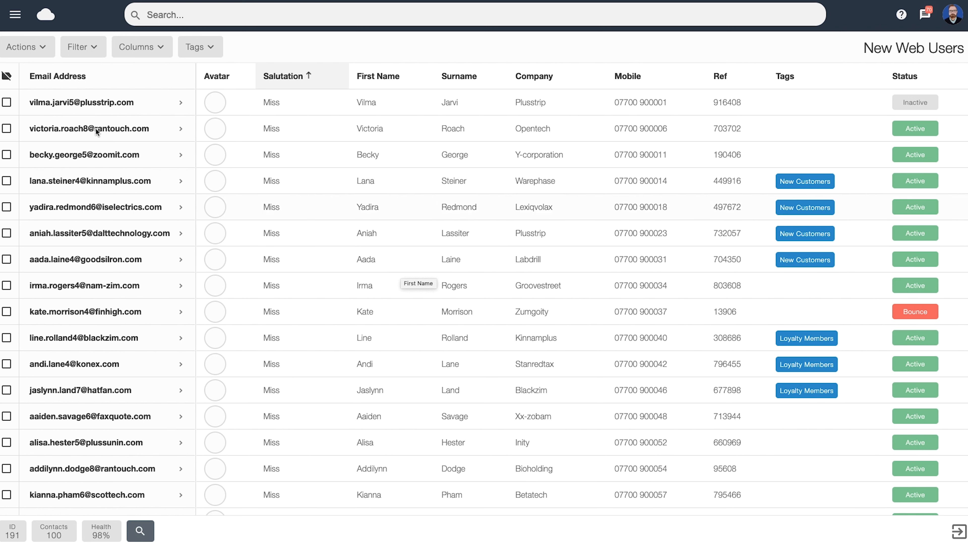
{"action": "left_click", "coordinate": [7, 181]}
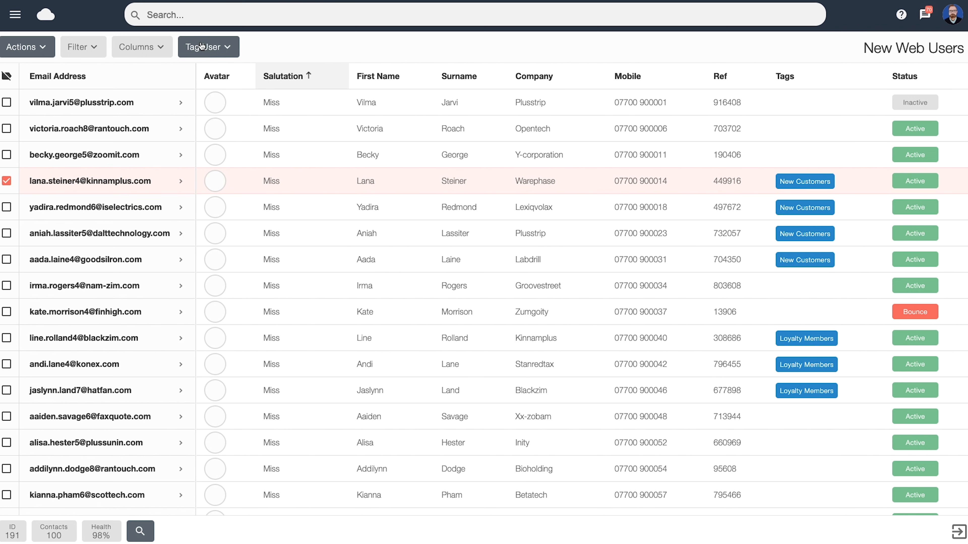
{"action": "left_click", "coordinate": [210, 53]}
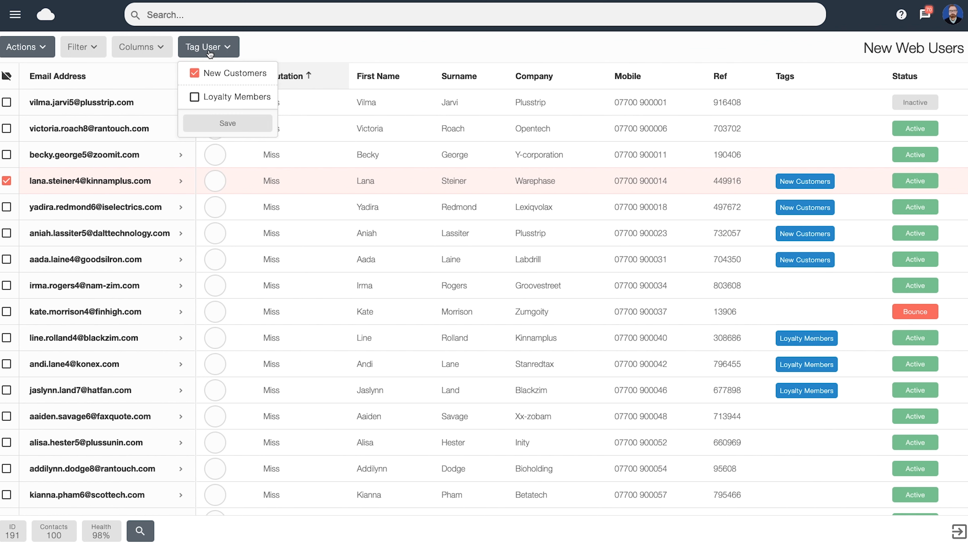
{"action": "left_click", "coordinate": [195, 98]}
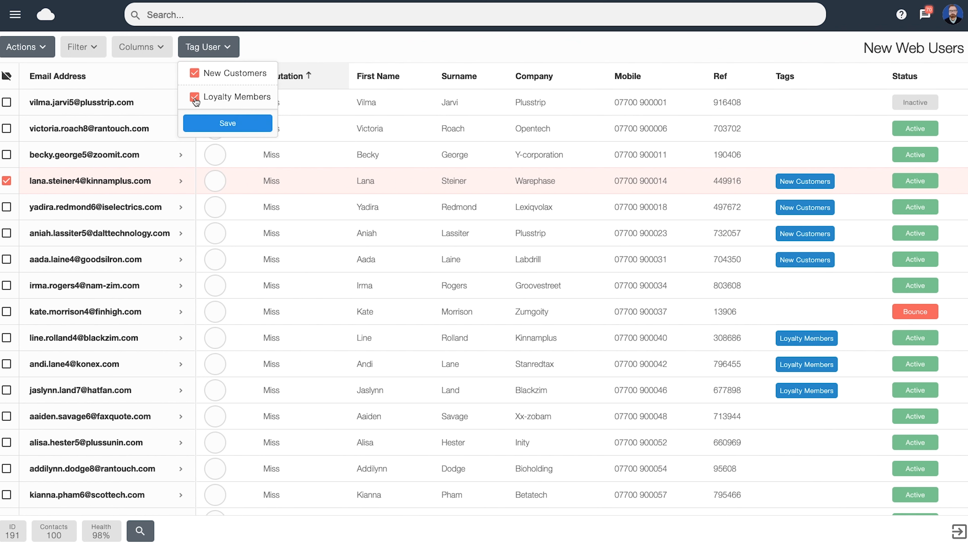
{"action": "left_click", "coordinate": [231, 125]}
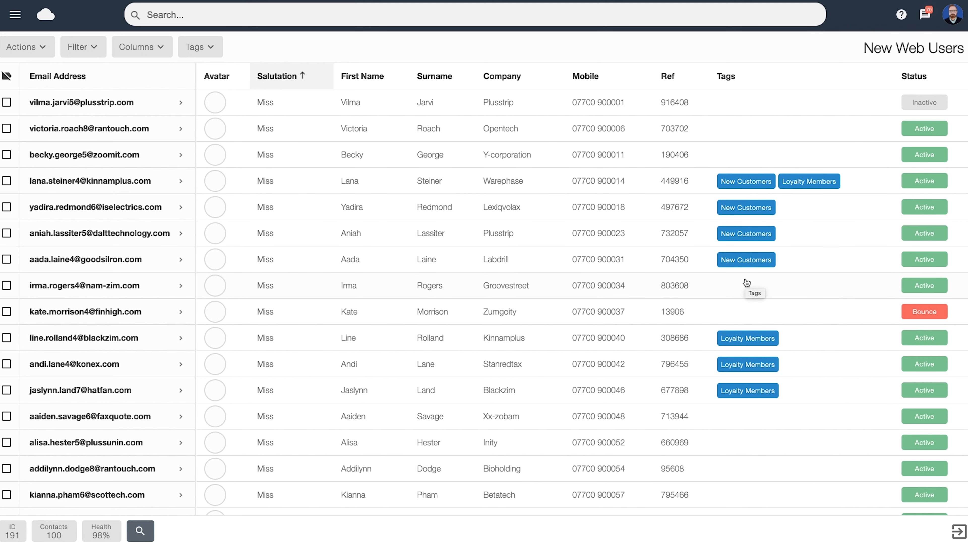
Step: Turn on Hide Untagged in the tag filter so only tagged contacts are listed
{"action": "left_click", "coordinate": [206, 57]}
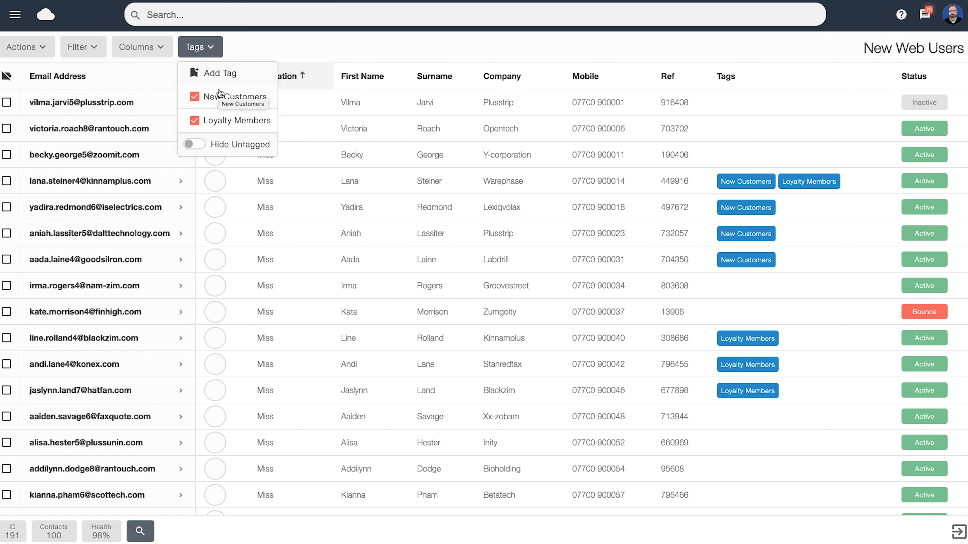
{"action": "left_click", "coordinate": [191, 148]}
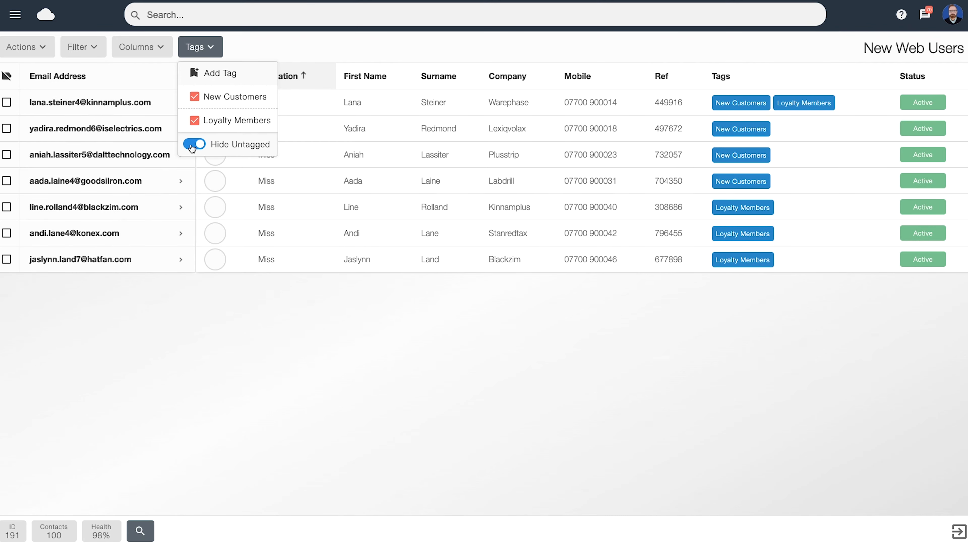
{"action": "left_click", "coordinate": [304, 51]}
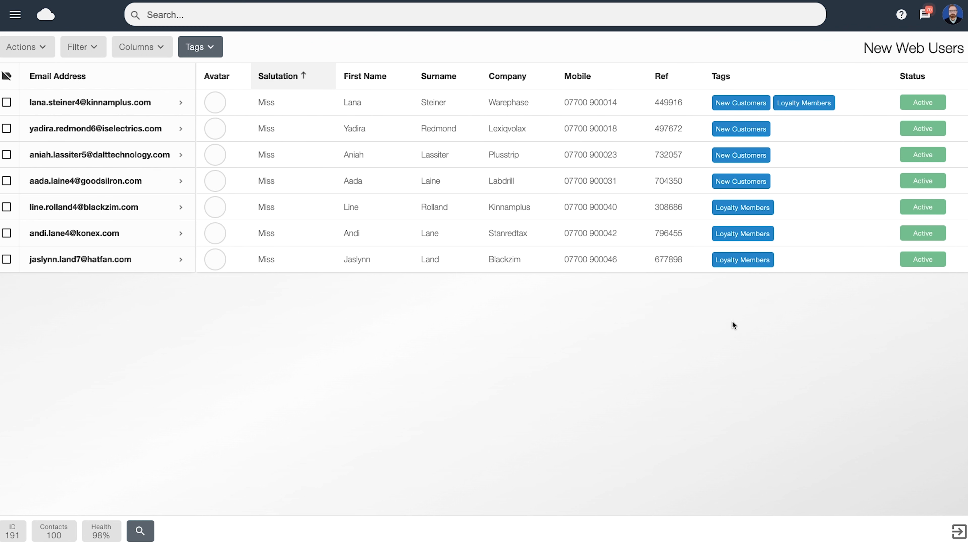
Step: Filter the list to show only Loyalty Members contacts, then re-enable the New Customers tag filter
{"action": "left_click", "coordinate": [200, 47]}
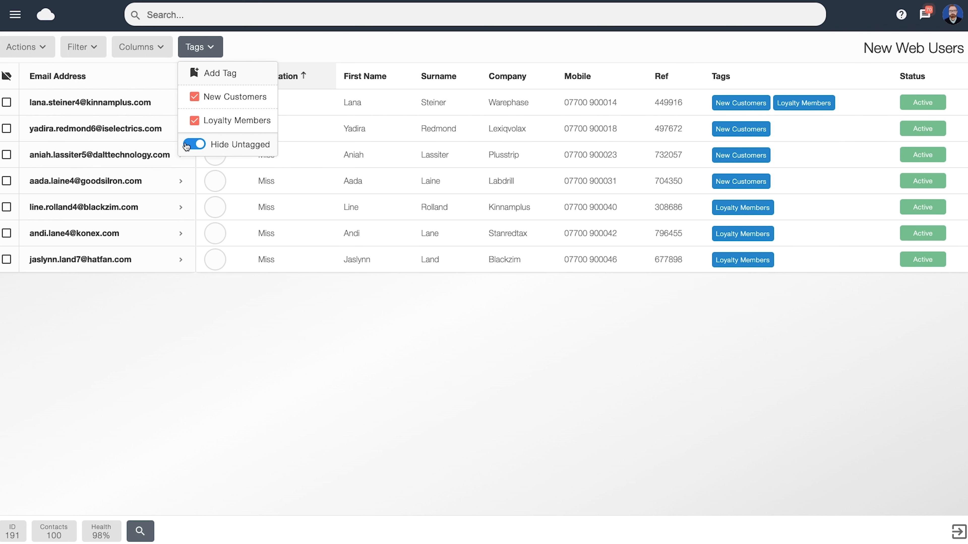
{"action": "left_click", "coordinate": [200, 145]}
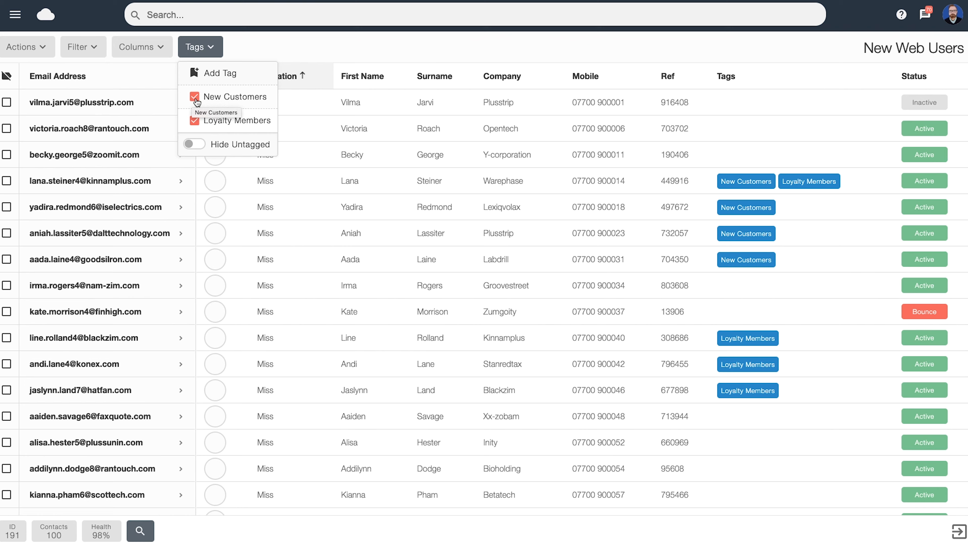
{"action": "left_click", "coordinate": [195, 97]}
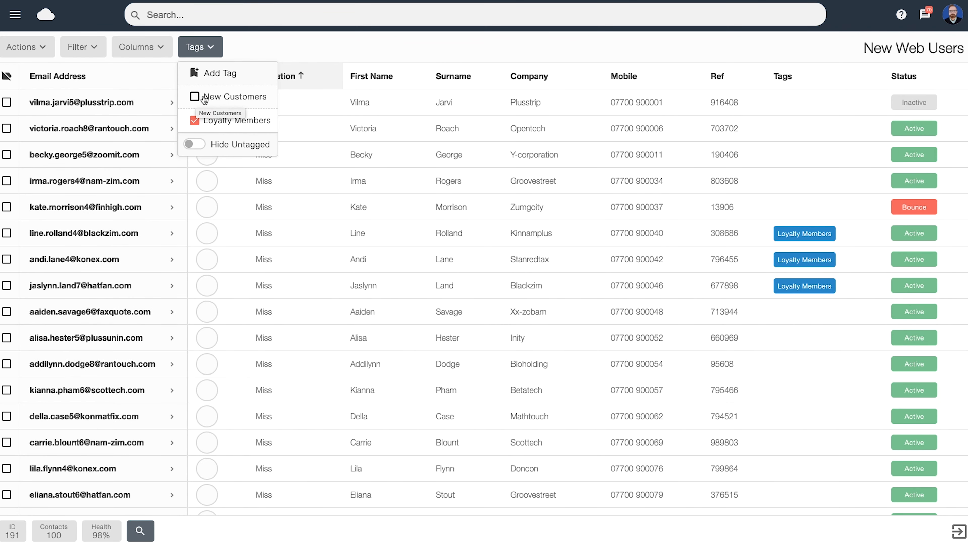
{"action": "left_click", "coordinate": [192, 145]}
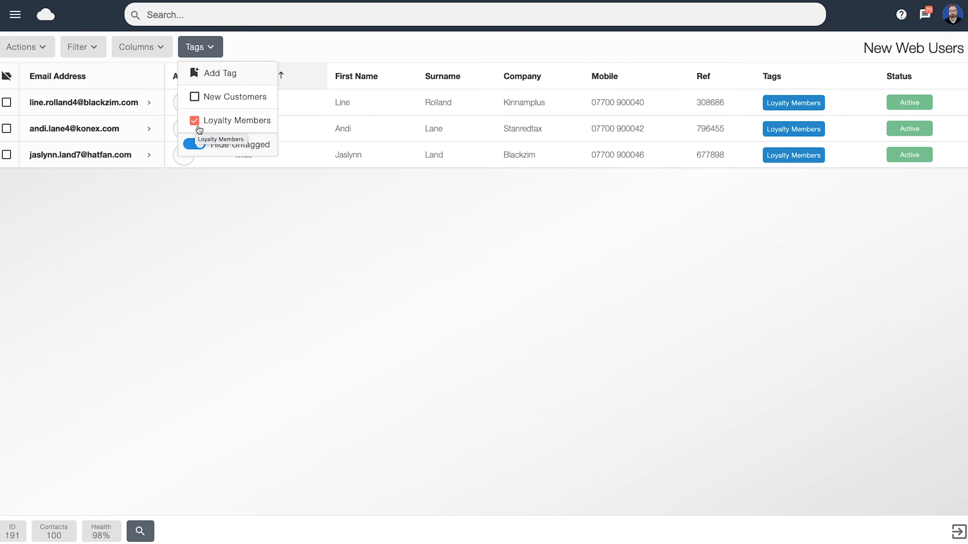
{"action": "left_click", "coordinate": [195, 100]}
{"action": "left_click", "coordinate": [278, 41]}
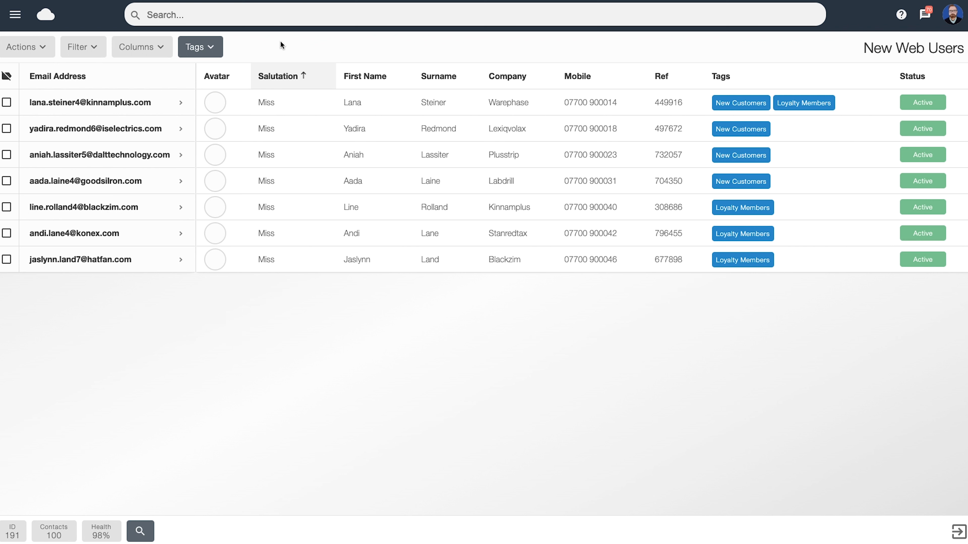
Step: Rename the New Customers tag to New Customers 22
{"action": "left_click", "coordinate": [215, 55]}
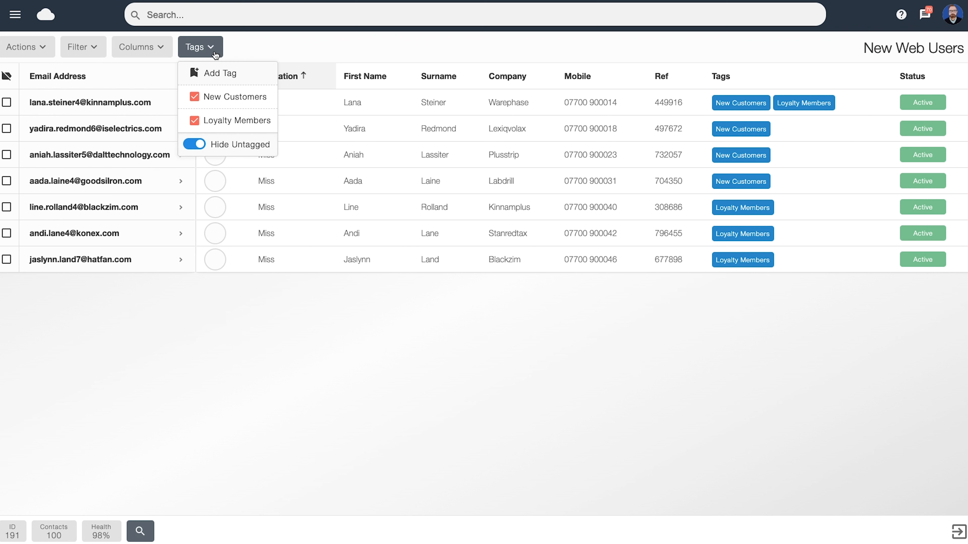
{"action": "left_click", "coordinate": [220, 100]}
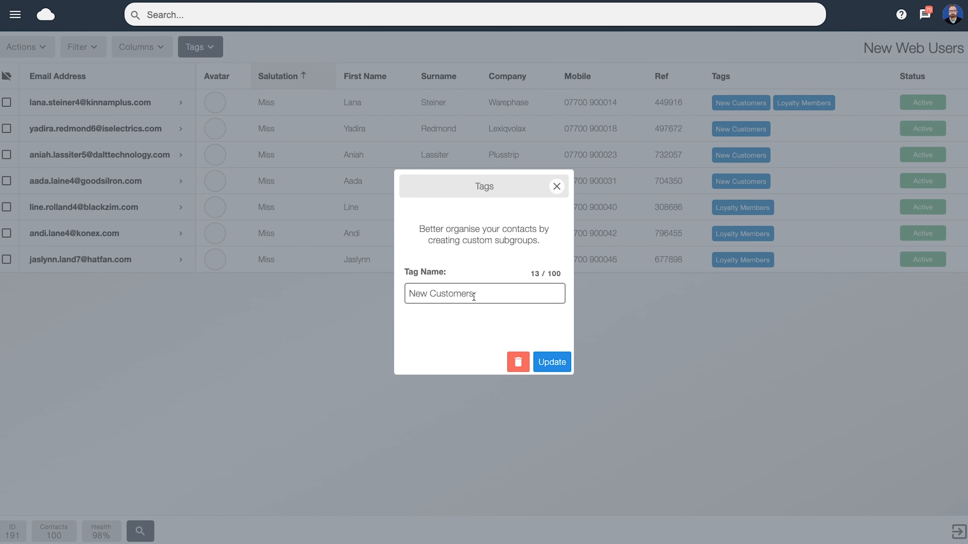
{"action": "type", "text": "22"}
{"action": "left_click", "coordinate": [558, 369]}
{"action": "left_click", "coordinate": [559, 369]}
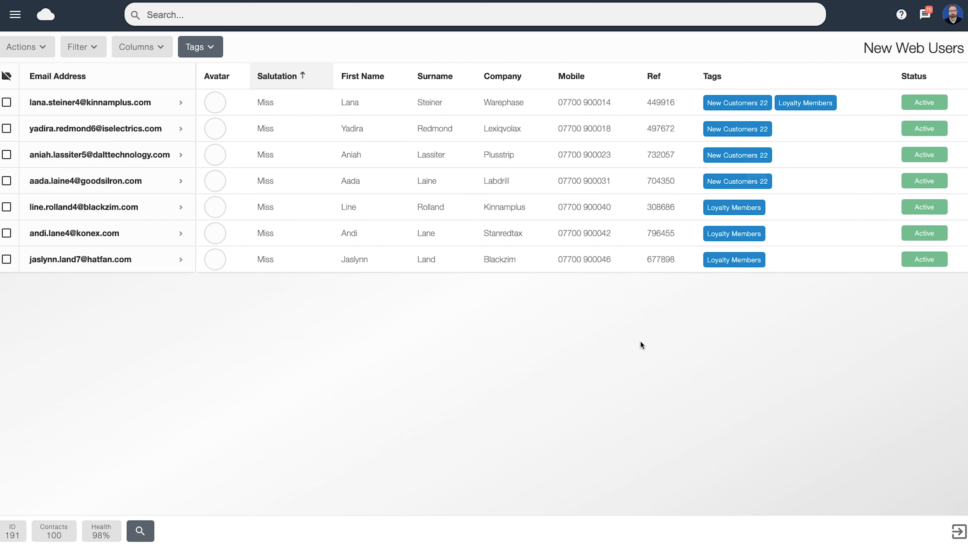
Step: Delete the New Customers 22 tag, confirm, and exit the list back to the Website Signups folder
{"action": "left_click", "coordinate": [196, 49]}
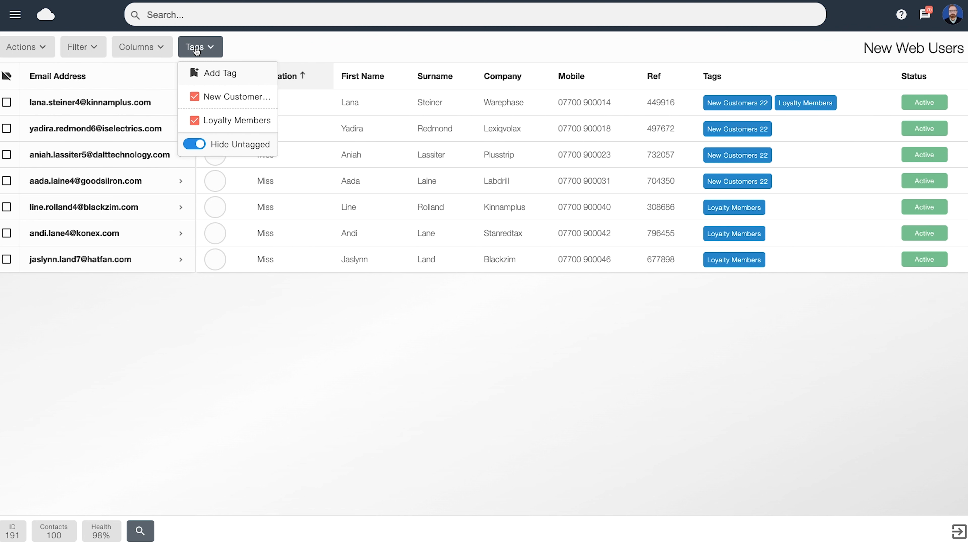
{"action": "left_click", "coordinate": [254, 99]}
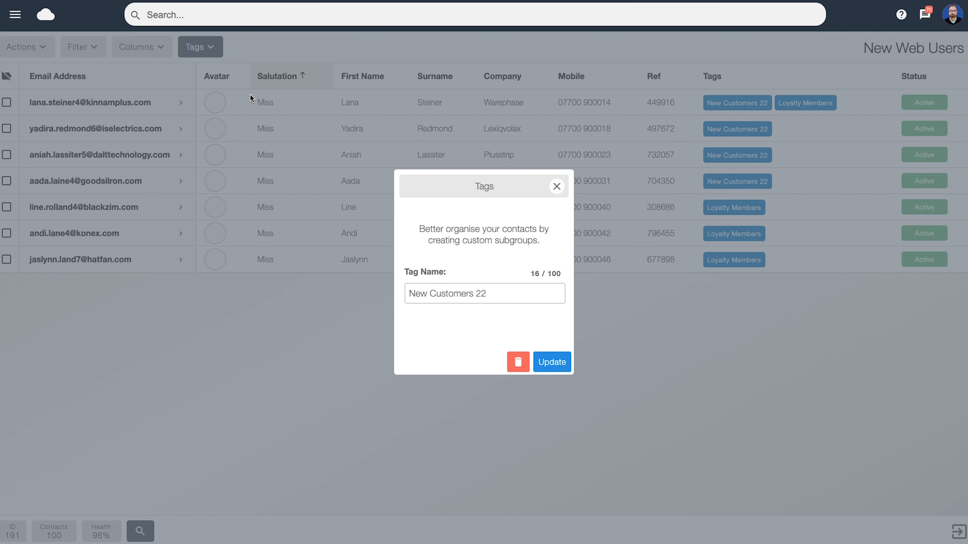
{"action": "left_click", "coordinate": [517, 363]}
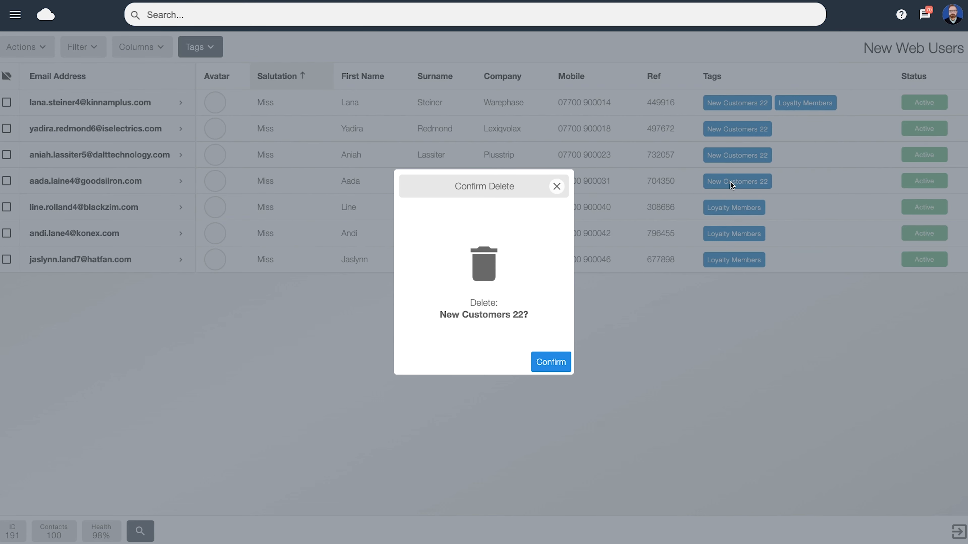
{"action": "left_click", "coordinate": [544, 367]}
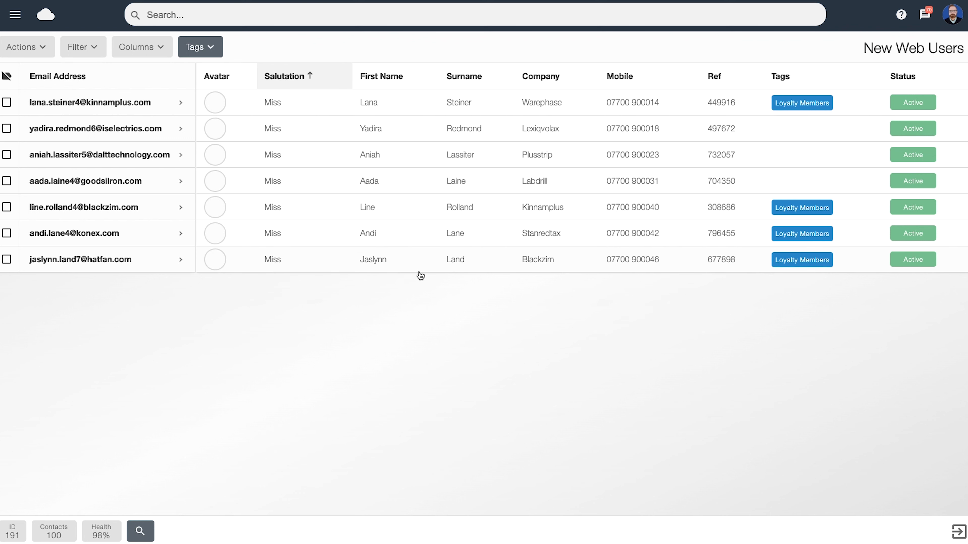
{"action": "left_click", "coordinate": [959, 532]}
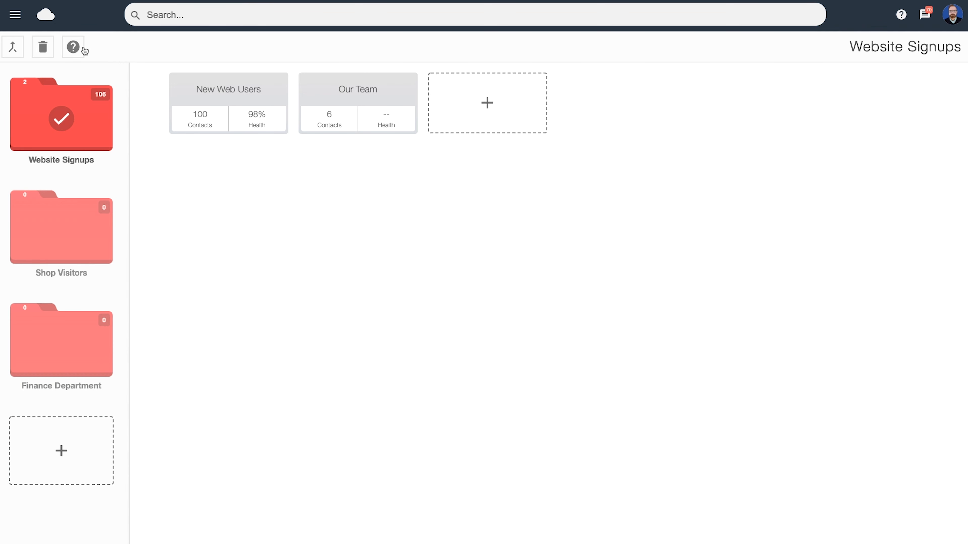
Step: Open the send campaign page and place the Welcome To Our Newsletter campaign into the campaign slot
{"action": "left_click", "coordinate": [15, 16]}
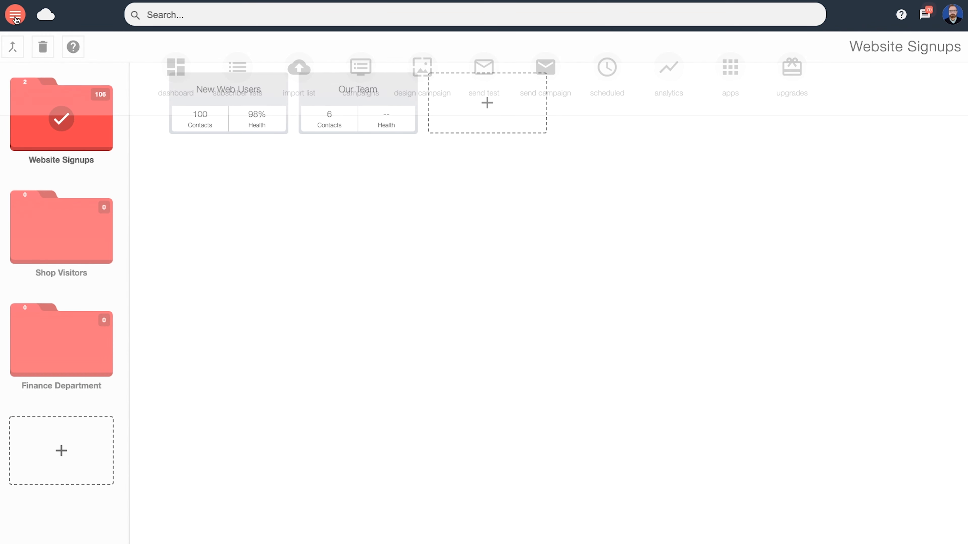
{"action": "left_click", "coordinate": [547, 77]}
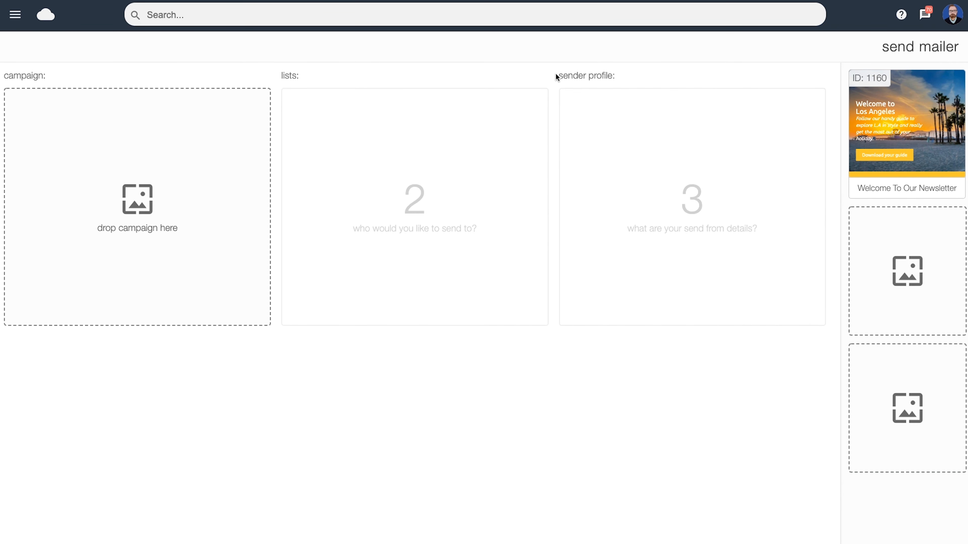
{"action": "left_click_drag", "start_coordinate": [895, 139], "coordinate": [153, 213]}
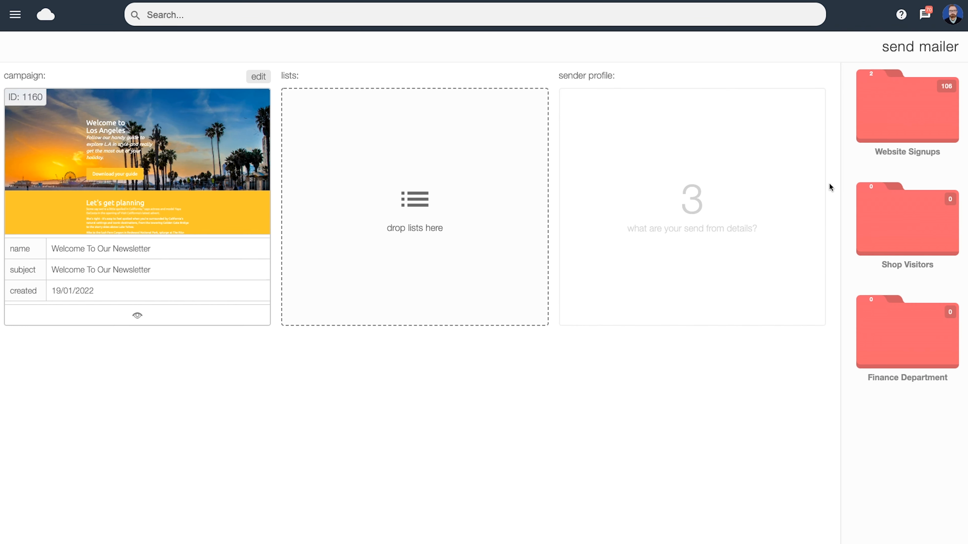
Step: Add the New Web Users list from Website Signups and limit its send to Loyalty Members by excluding Untagged Users
{"action": "left_click", "coordinate": [886, 102]}
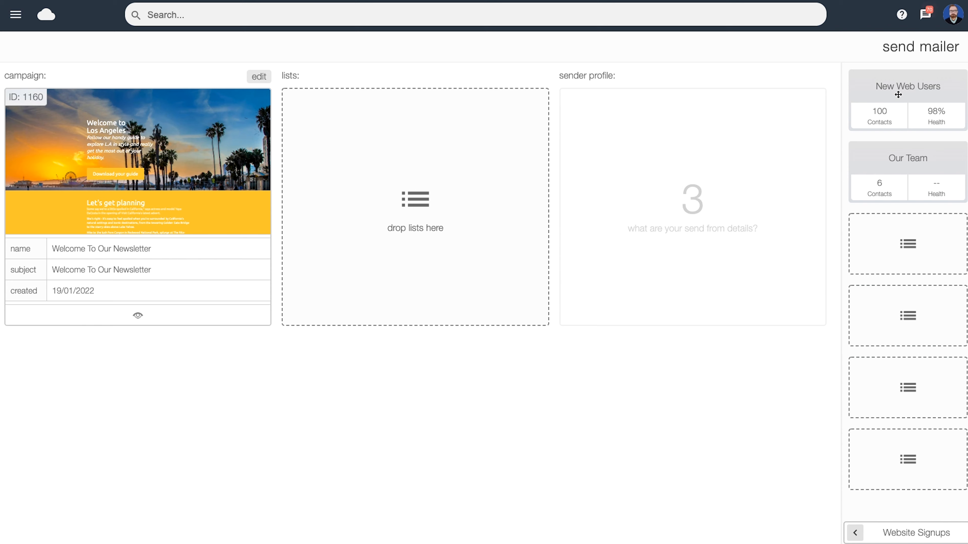
{"action": "left_click_drag", "start_coordinate": [897, 96], "coordinate": [424, 183]}
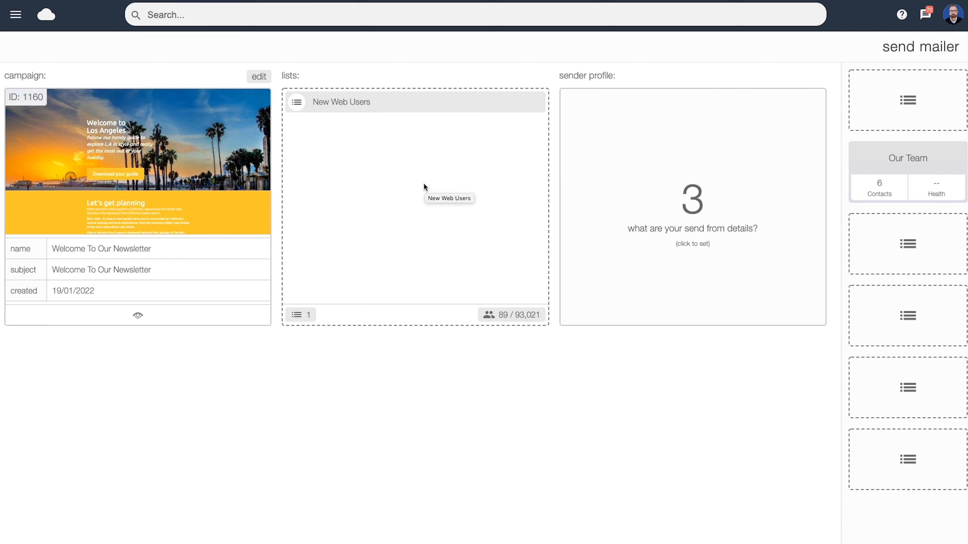
{"action": "left_click", "coordinate": [334, 106]}
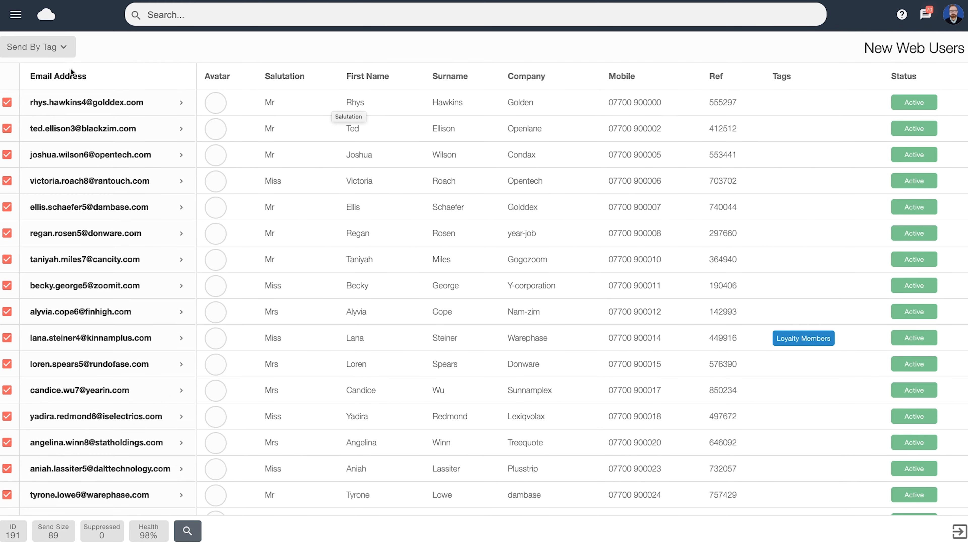
{"action": "left_click", "coordinate": [44, 52]}
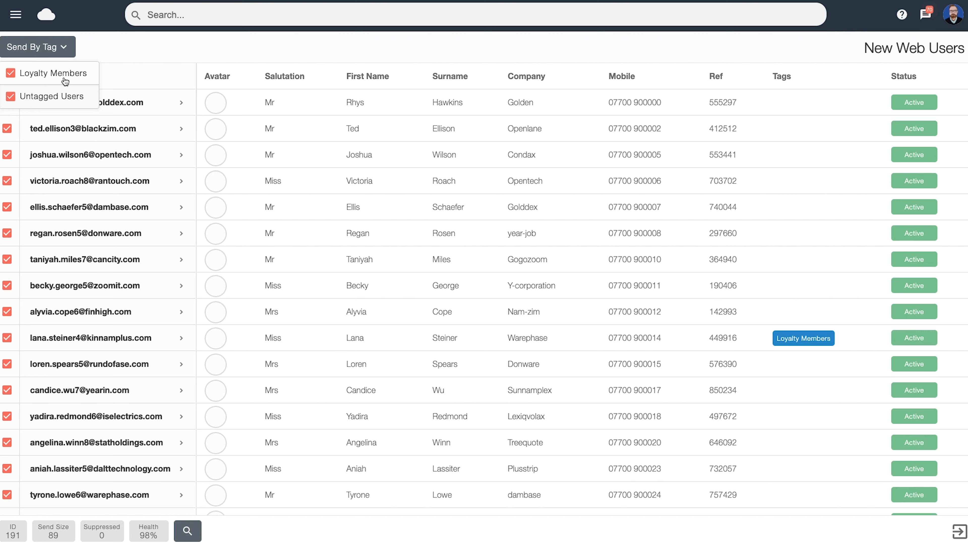
{"action": "left_click", "coordinate": [10, 99]}
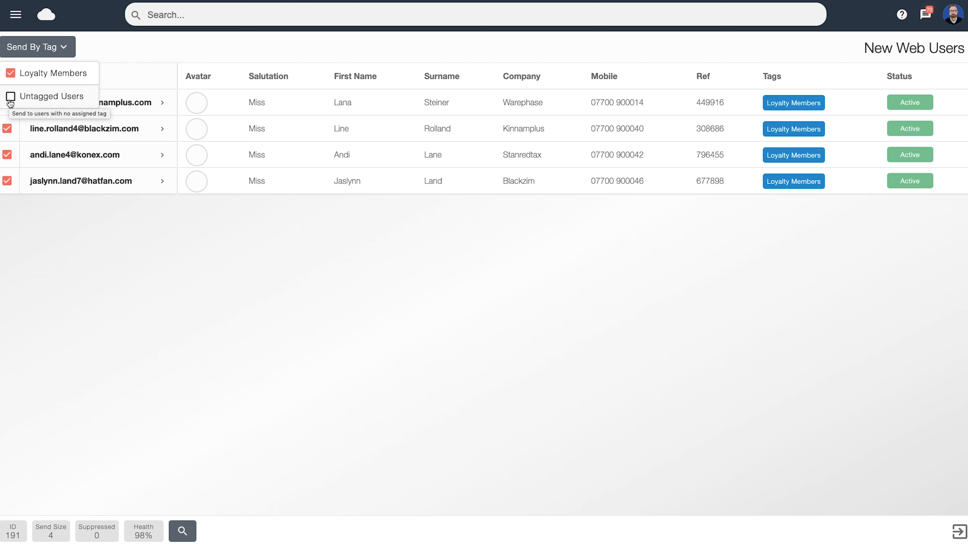
{"action": "left_click", "coordinate": [126, 54]}
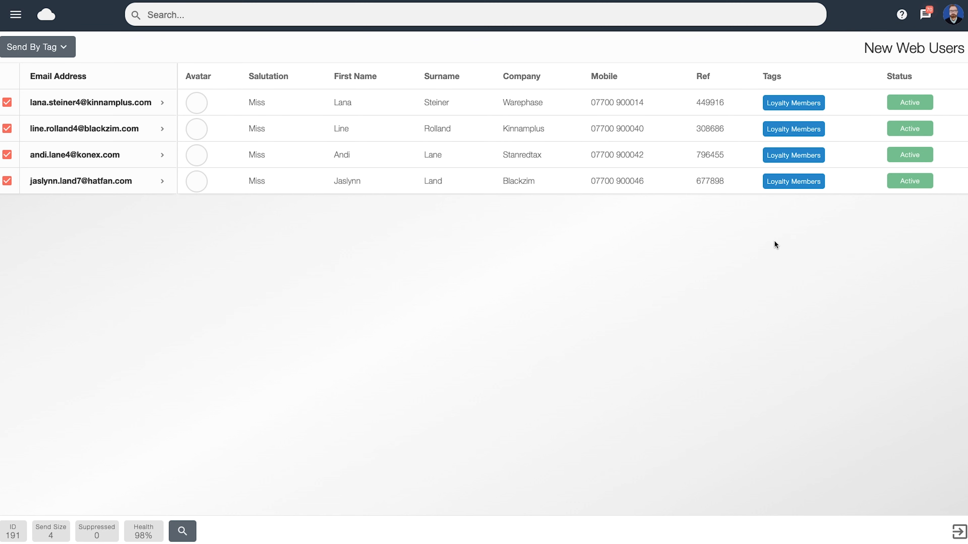
{"action": "left_click", "coordinate": [957, 533]}
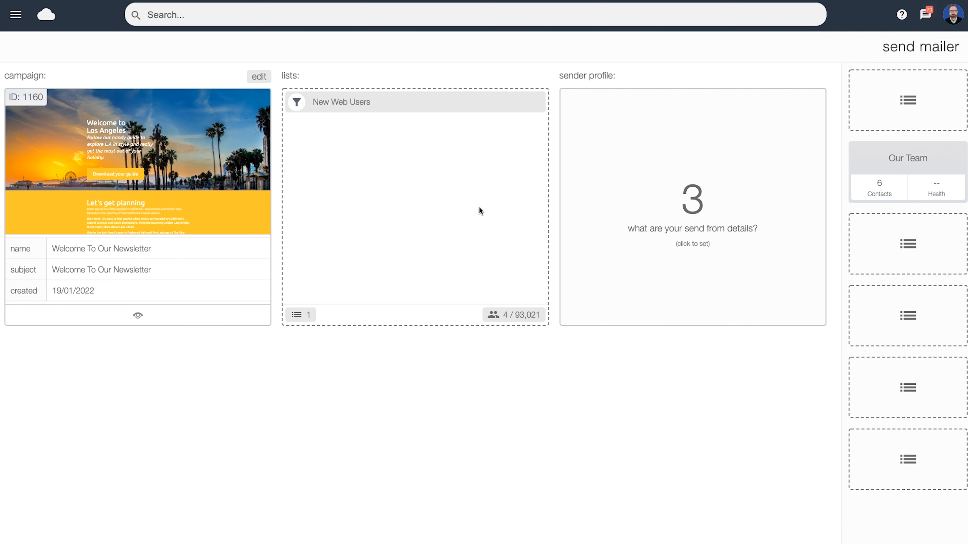
Step: Apply the first listed sender profile to the mailer and choose to send now
{"action": "left_click", "coordinate": [675, 220]}
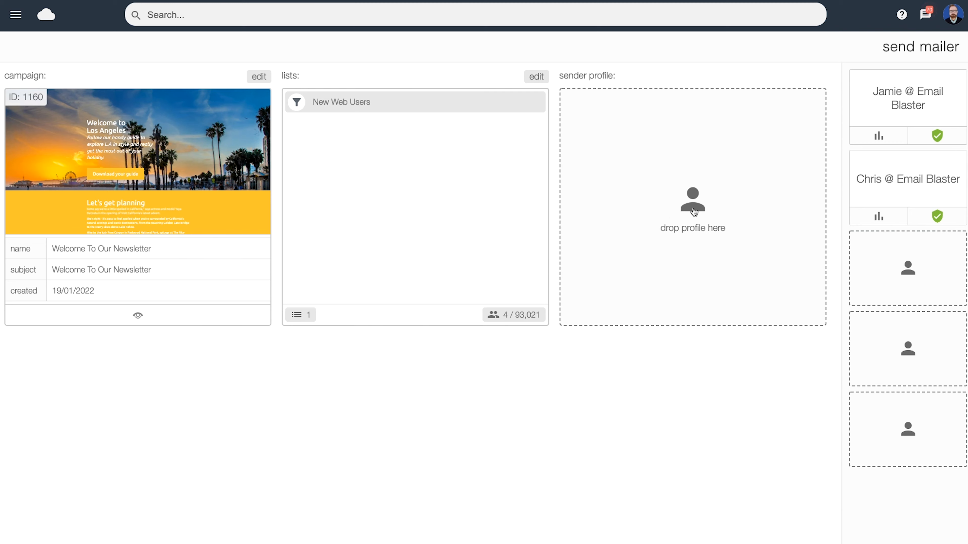
{"action": "left_click_drag", "start_coordinate": [880, 95], "coordinate": [680, 176]}
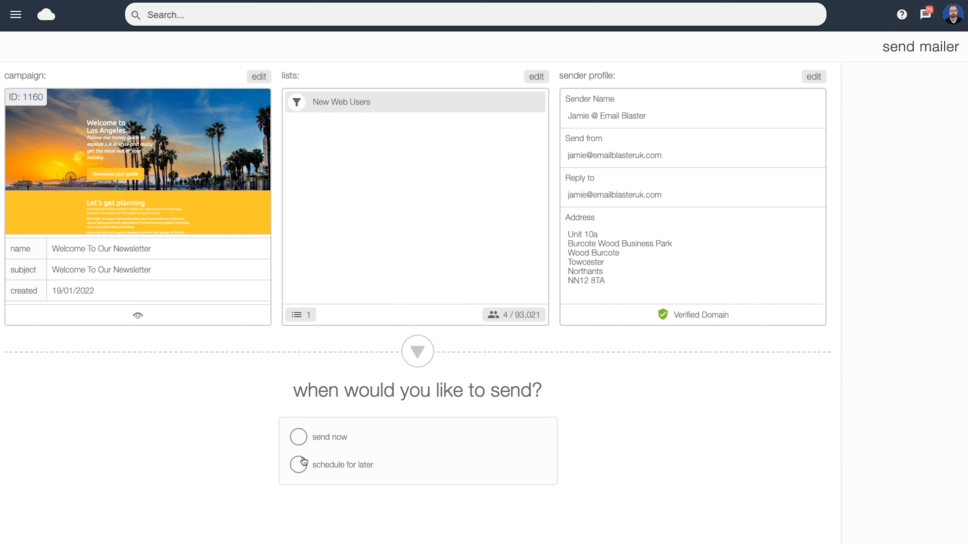
{"action": "left_click", "coordinate": [298, 438]}
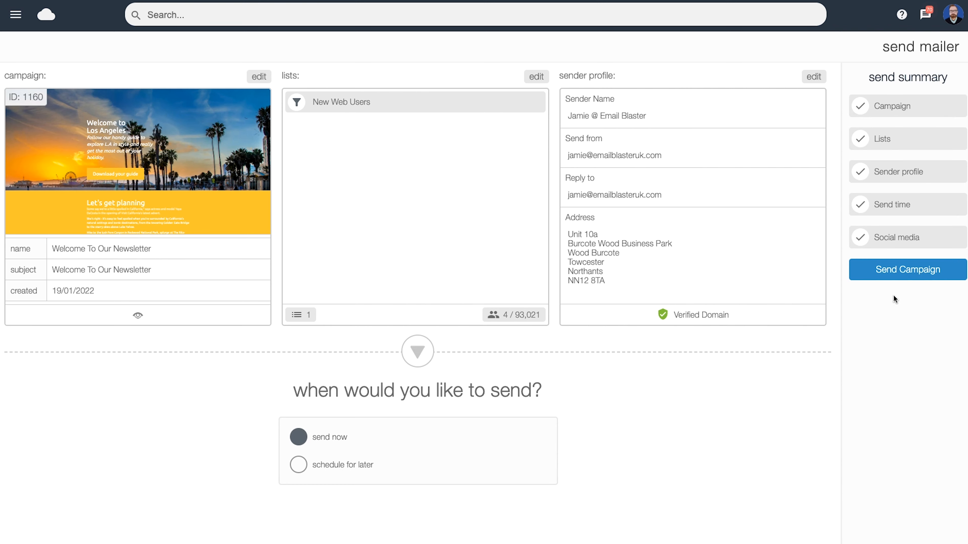